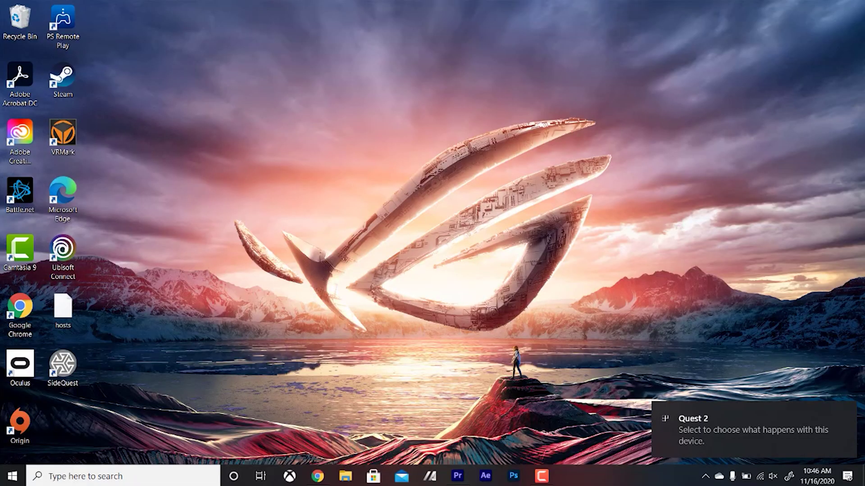
pyautogui.click(687, 407)
pyautogui.click(720, 171)
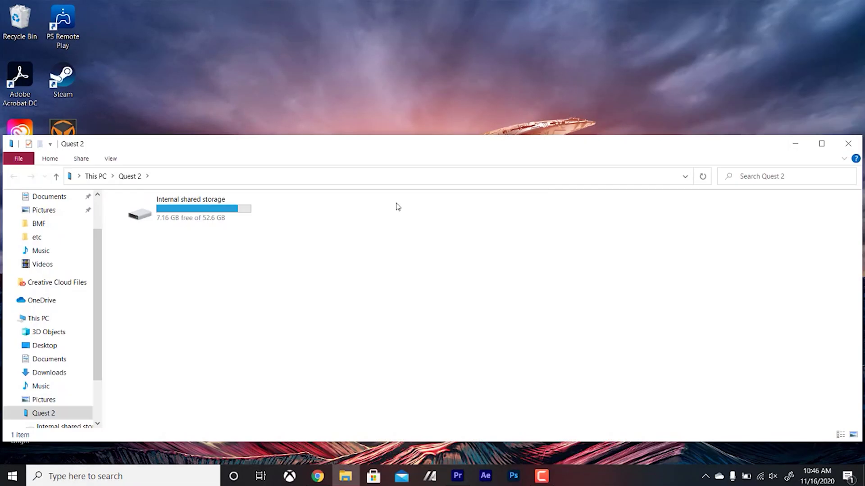
pyautogui.doubleClick(221, 218)
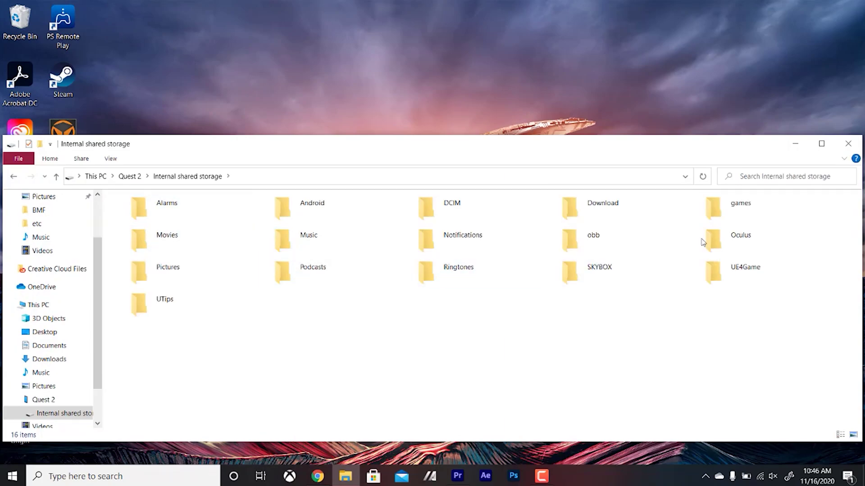
pyautogui.doubleClick(724, 246)
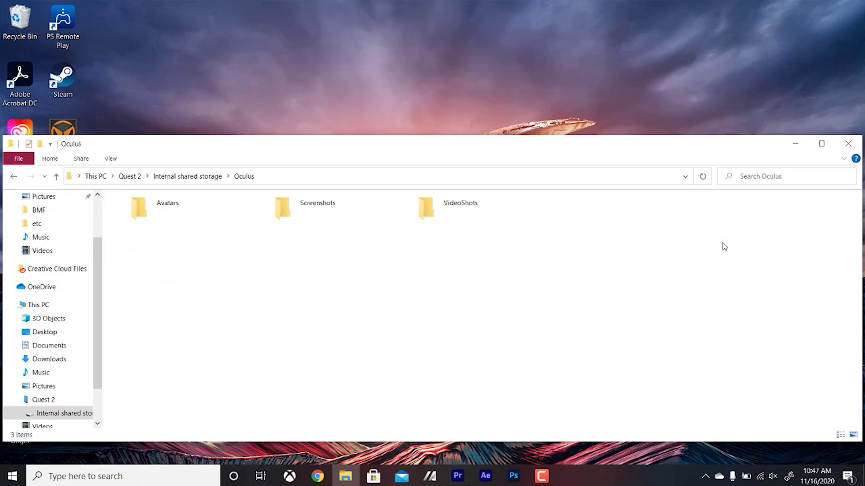
pyautogui.doubleClick(415, 205)
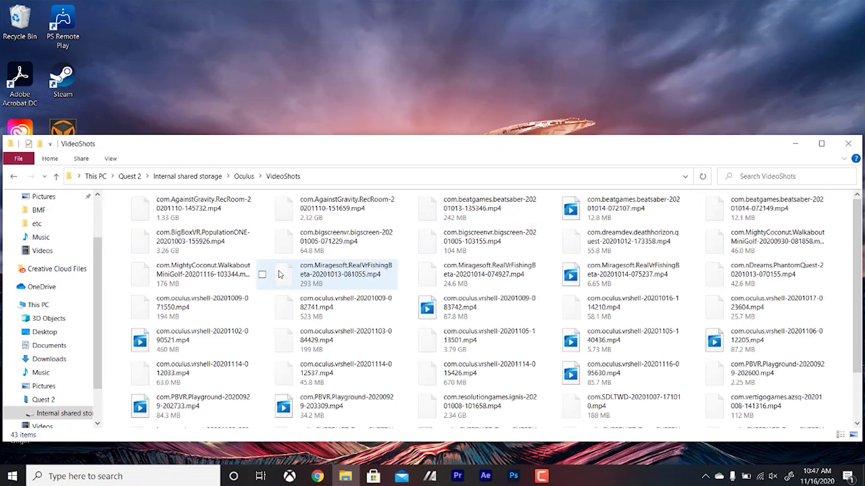
pyautogui.scroll(-2, 337, 293)
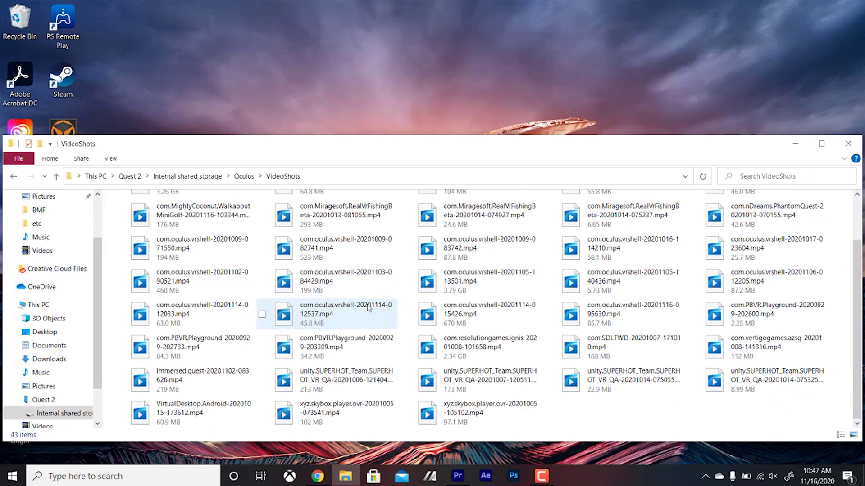
pyautogui.scroll(2, 368, 308)
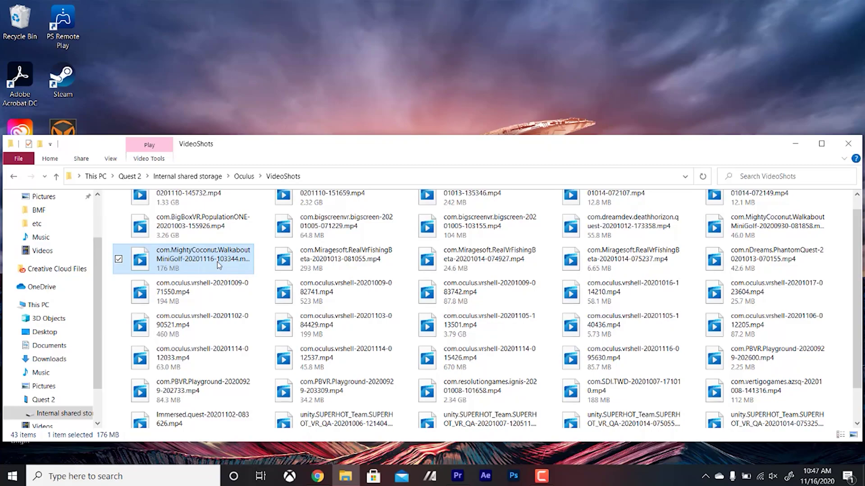
pyautogui.scroll(-2, 217, 261)
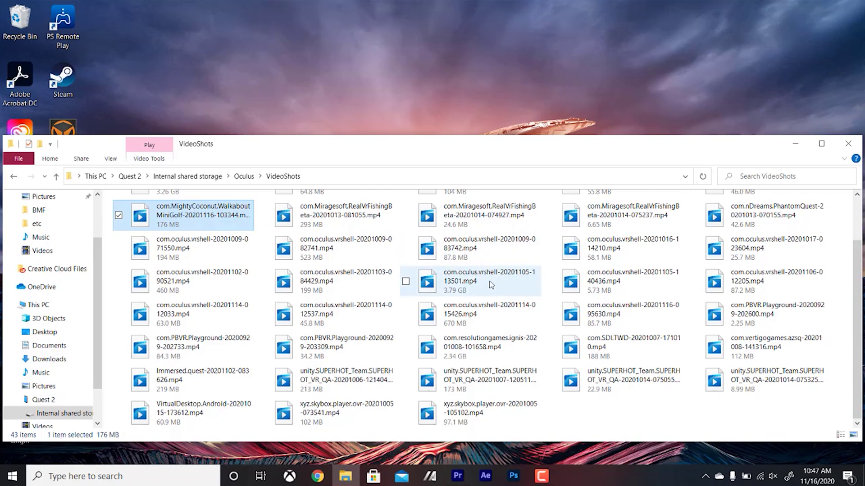
pyautogui.scroll(3, 248, 303)
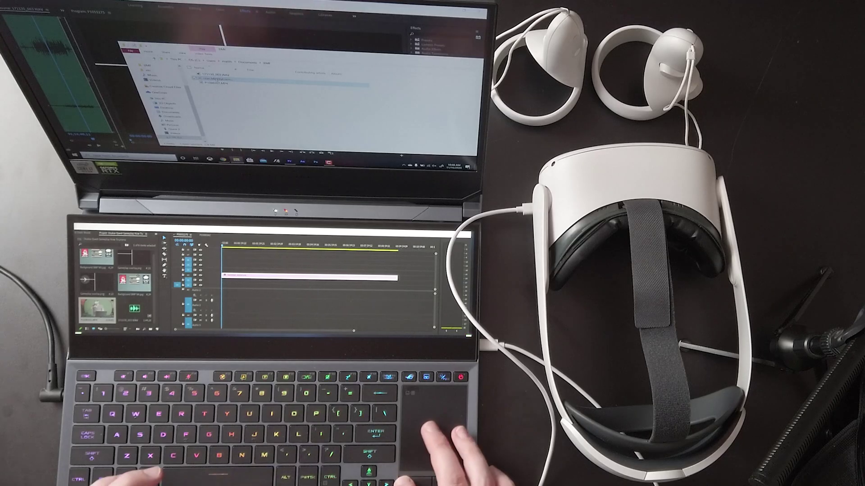
# - Drag the WalkaboutMiniGolf mp4 from File Explorer into the Premiere Project panel
pyautogui.moveTo(117, 310); pyautogui.dragTo(118, 311)
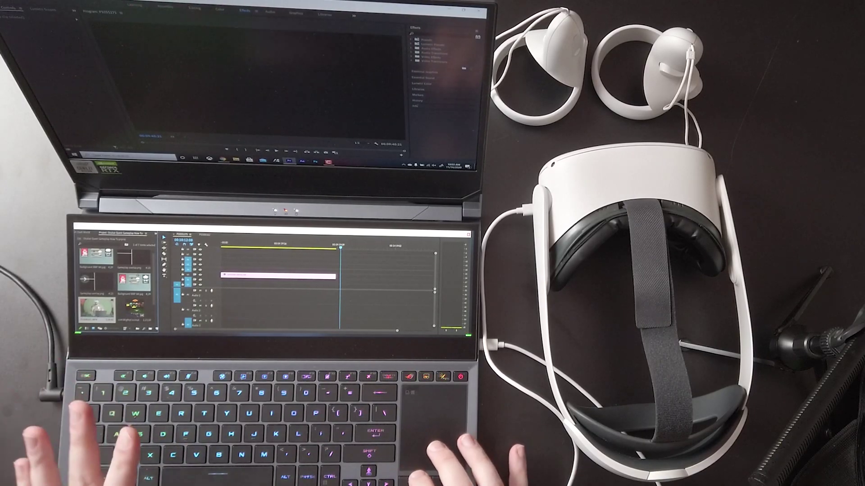
# - Drop the green-screen camera clip on the timeline at 00:00, park the playhead there, and select it
pyautogui.moveTo(96, 310); pyautogui.dragTo(347, 291)
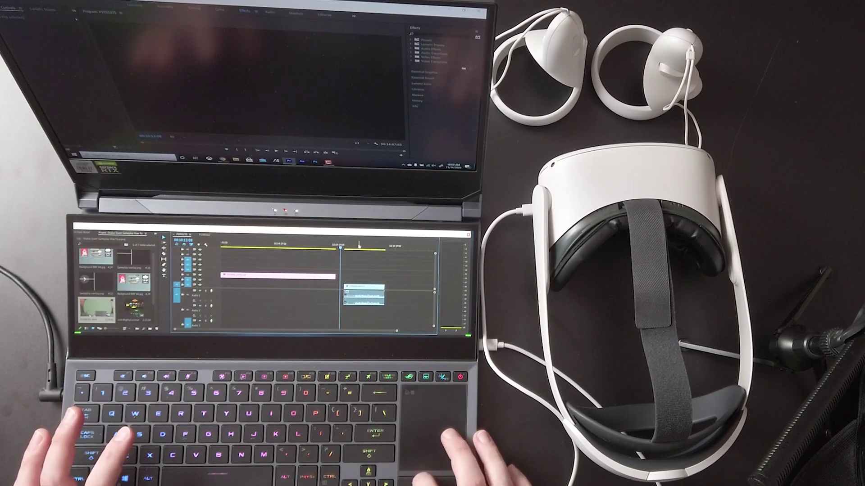
pyautogui.click(359, 247)
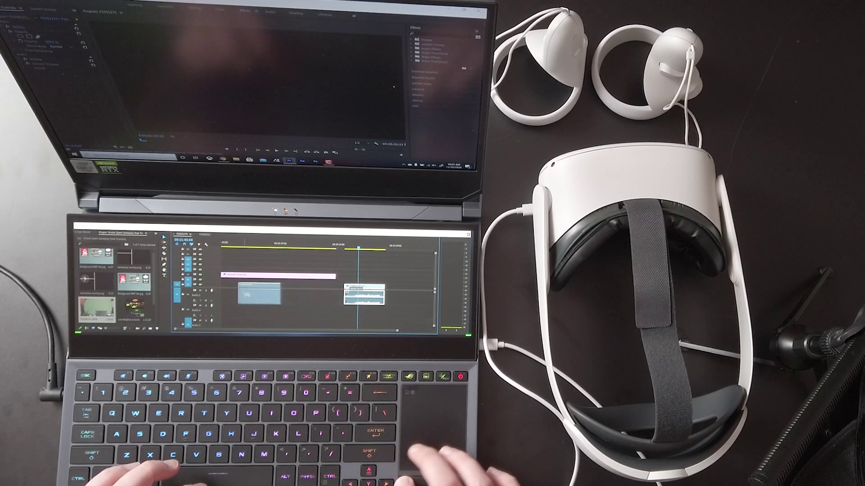
pyautogui.moveTo(363, 293); pyautogui.dragTo(242, 292)
pyautogui.click(233, 247)
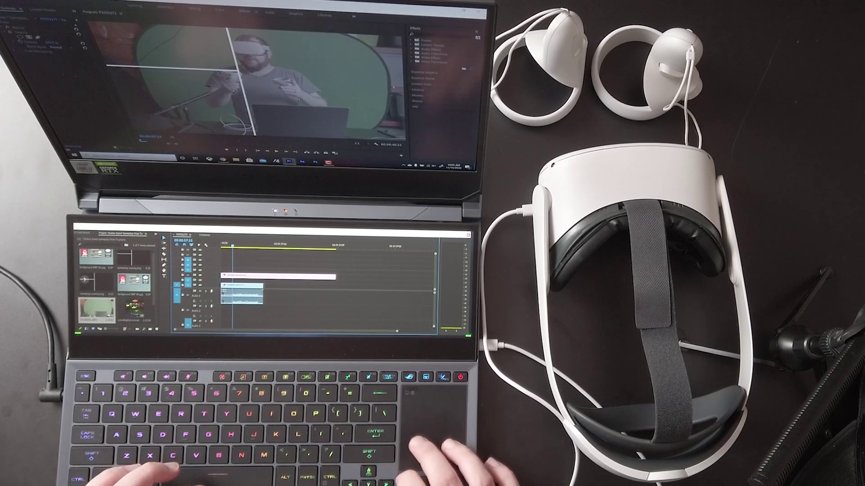
pyautogui.click(242, 286)
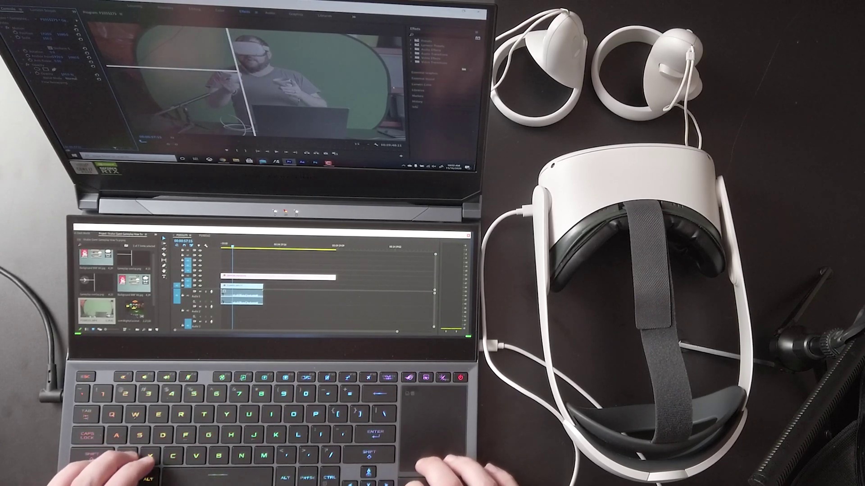
pyautogui.click(241, 291)
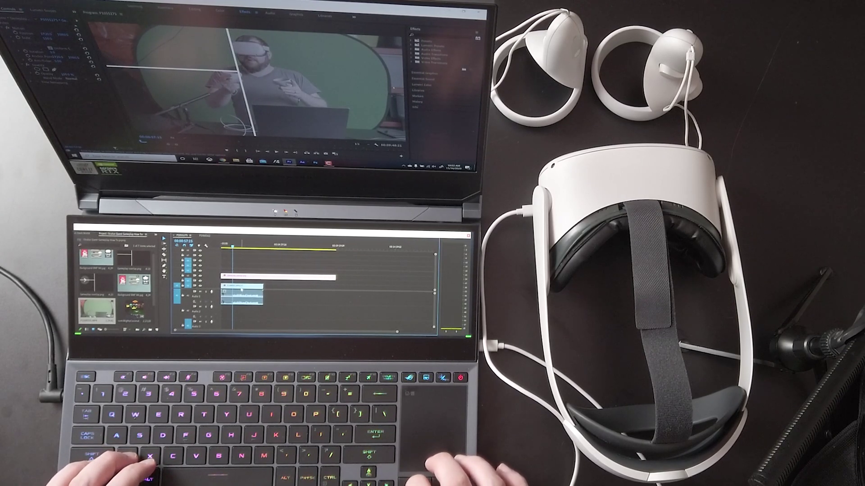
pyautogui.click(241, 293)
# - Set the camera clip's Scale to 71.0 and Position to 781.0, 1543.0
pyautogui.moveTo(47, 38); pyautogui.dragTo(50, 33)
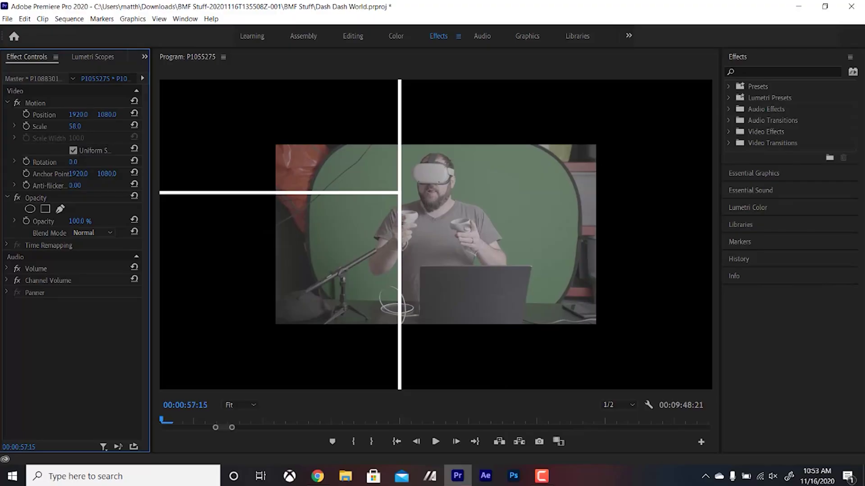
pyautogui.moveTo(77, 114); pyautogui.dragTo(118, 114)
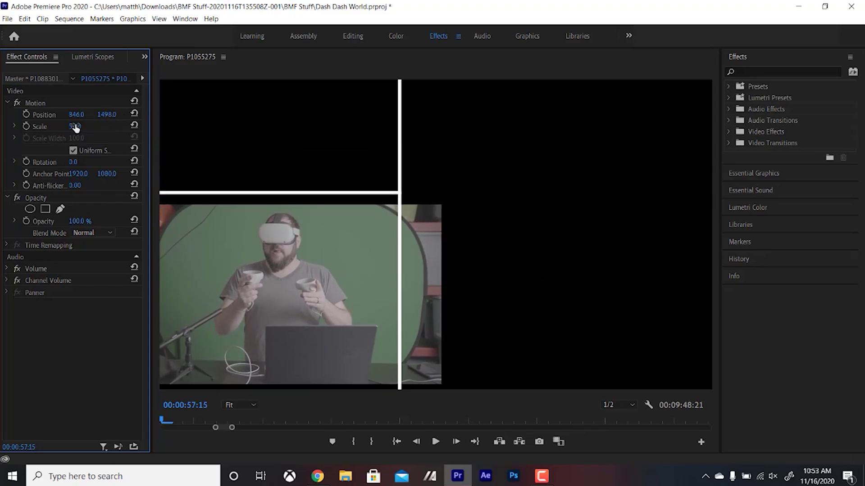
pyautogui.moveTo(75, 127); pyautogui.dragTo(117, 116)
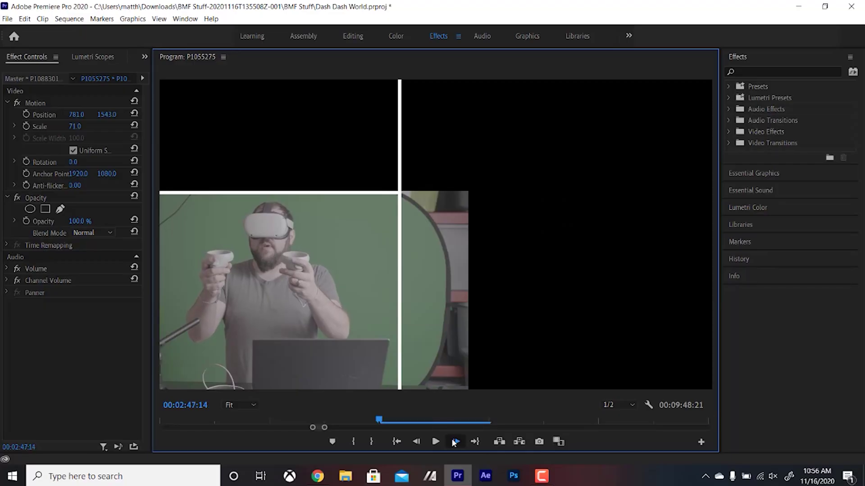
# - Step frame by frame to the controller clap frame at 00:02:47:19
pyautogui.click(455, 442)
pyautogui.click(455, 441)
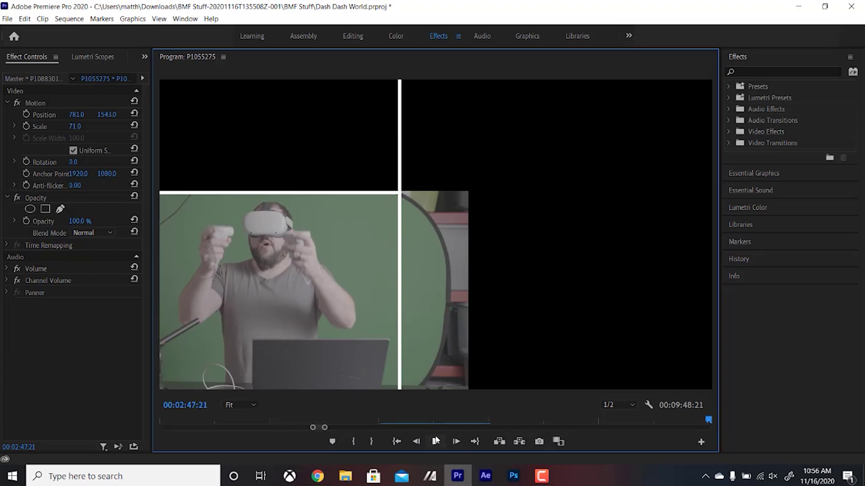
pyautogui.click(415, 442)
pyautogui.click(415, 442)
pyautogui.click(416, 441)
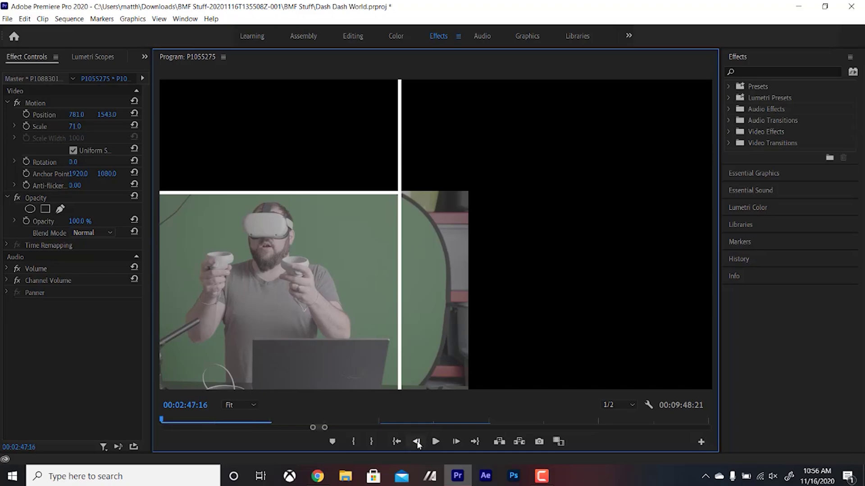
pyautogui.click(455, 442)
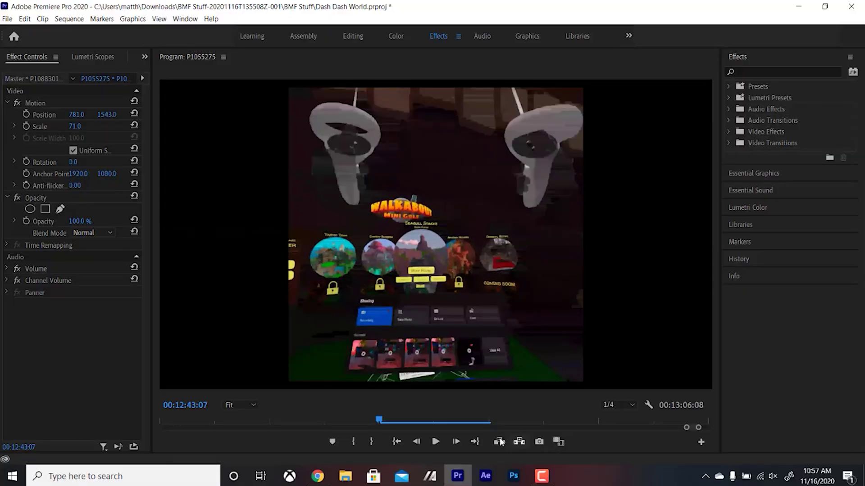
# - Step the gameplay footage to its sync frame 00:12:42:19 and mark an In point there
pyautogui.click(414, 442)
pyautogui.click(415, 443)
pyautogui.click(415, 444)
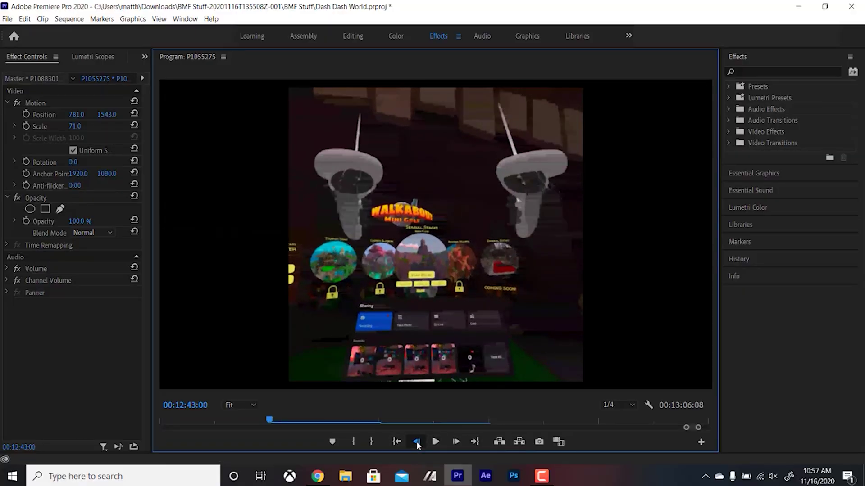
pyautogui.click(416, 444)
pyautogui.click(416, 444)
pyautogui.click(417, 445)
pyautogui.click(417, 444)
pyautogui.click(417, 444)
pyautogui.click(417, 444)
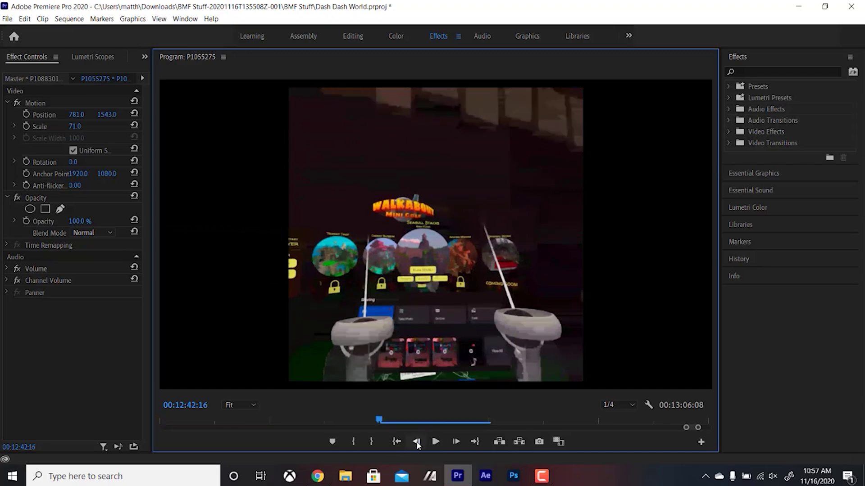
pyautogui.click(417, 445)
pyautogui.click(454, 445)
pyautogui.click(454, 445)
pyautogui.click(453, 445)
pyautogui.click(454, 445)
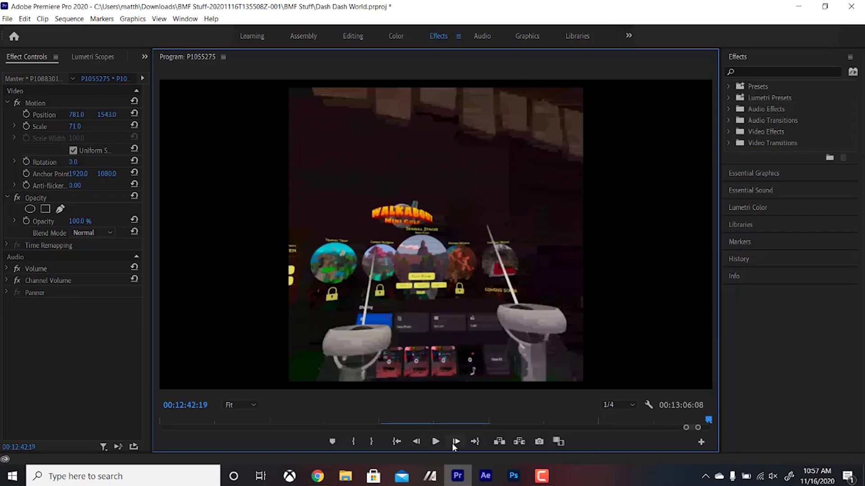
pyautogui.press('i')
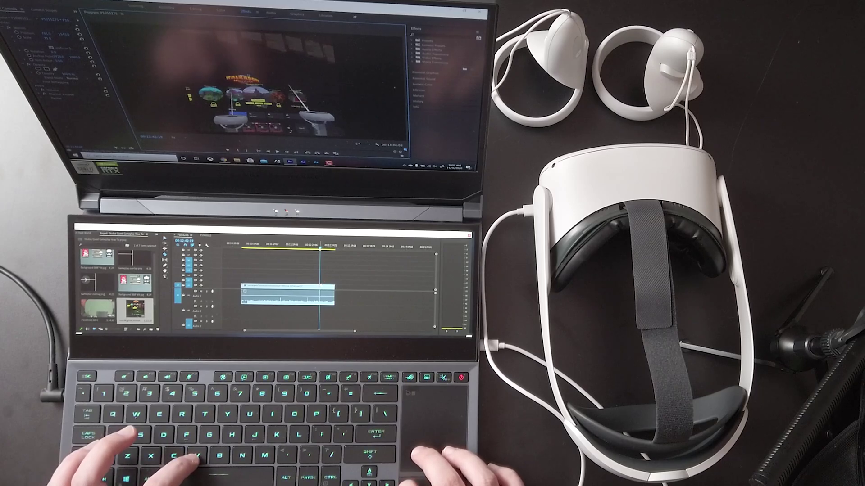
# - Razor the clip at the playhead, delete its left piece, and slide the short clip left
pyautogui.click(284, 296)
pyautogui.hotkey('ctrl', 'k')
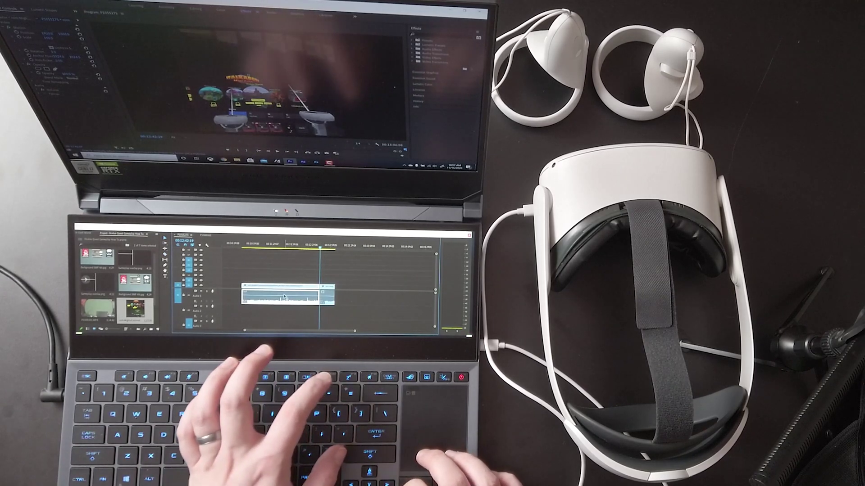
pyautogui.press('Delete')
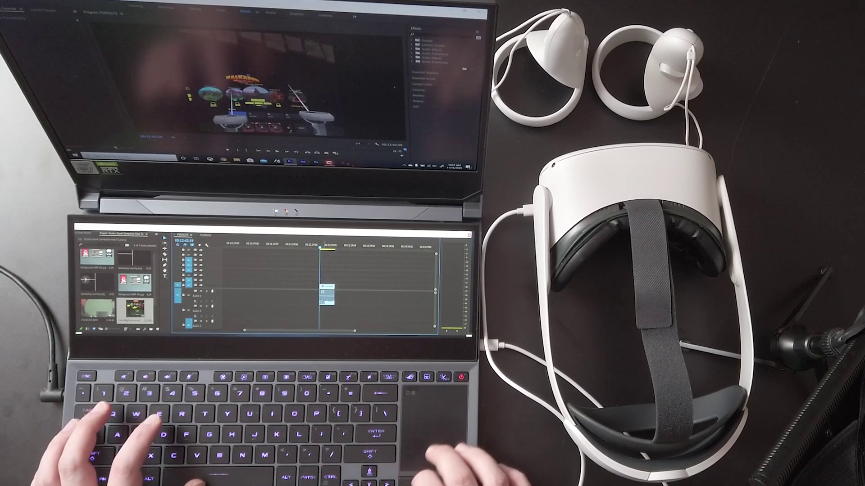
pyautogui.scroll(5, 273, 315)
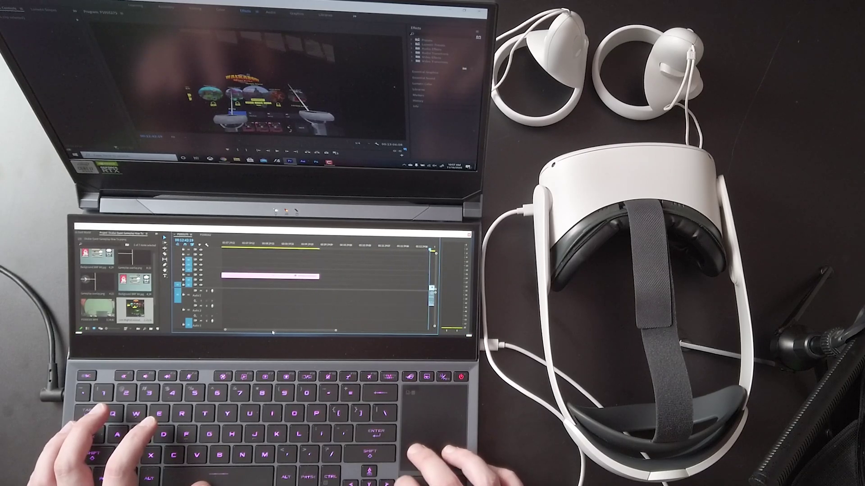
pyautogui.moveTo(431, 295); pyautogui.dragTo(235, 295)
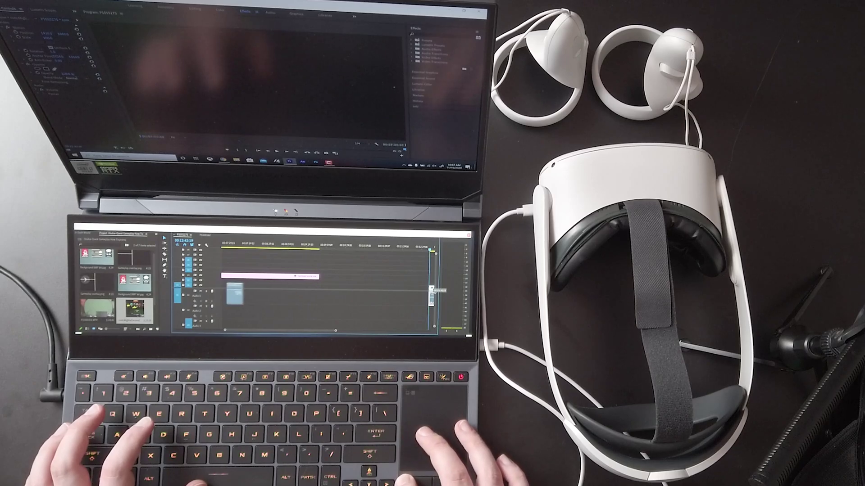
# - Slide the later clip left to line it up, then scrub from 00:02:39:19 to check sync
pyautogui.doubleClick(202, 331)
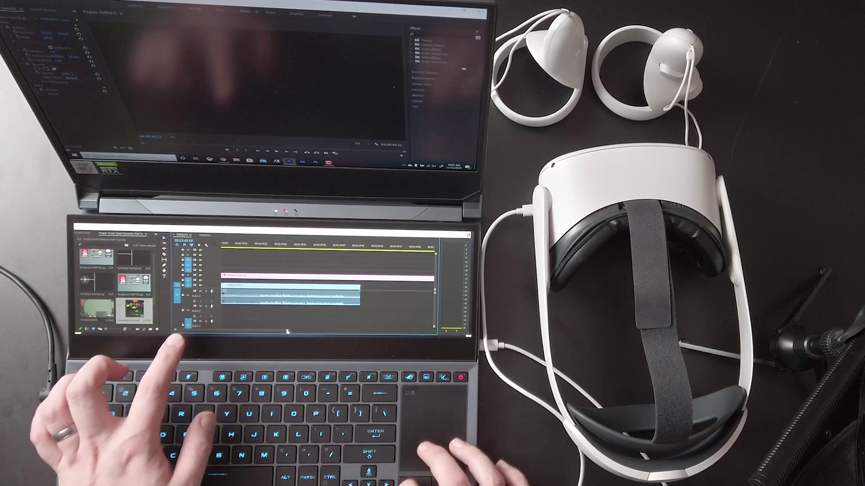
pyautogui.moveTo(287, 332); pyautogui.dragTo(339, 331)
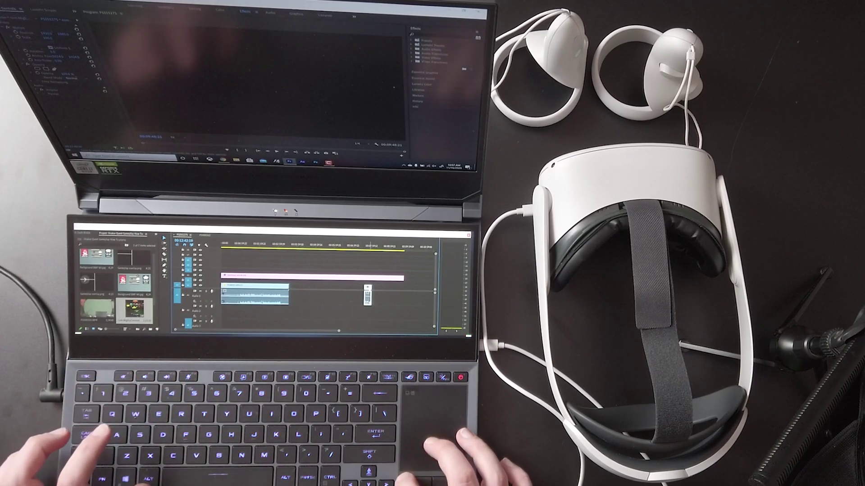
pyautogui.moveTo(367, 295); pyautogui.dragTo(292, 288)
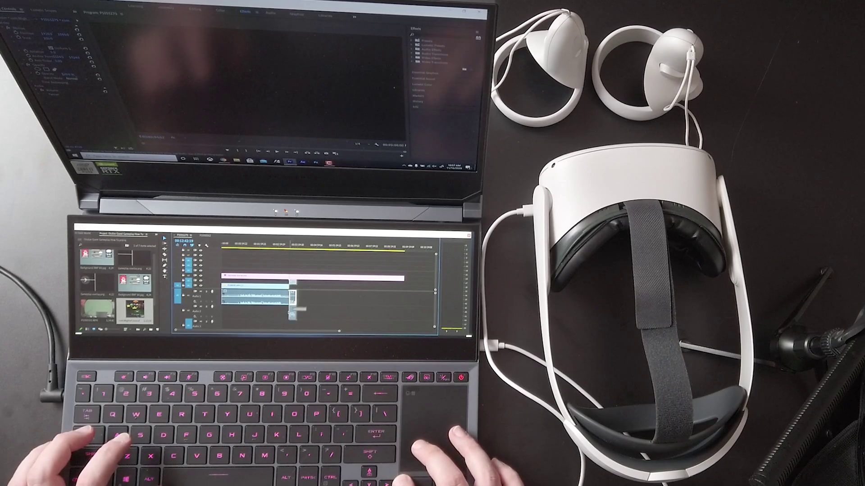
pyautogui.click(273, 246)
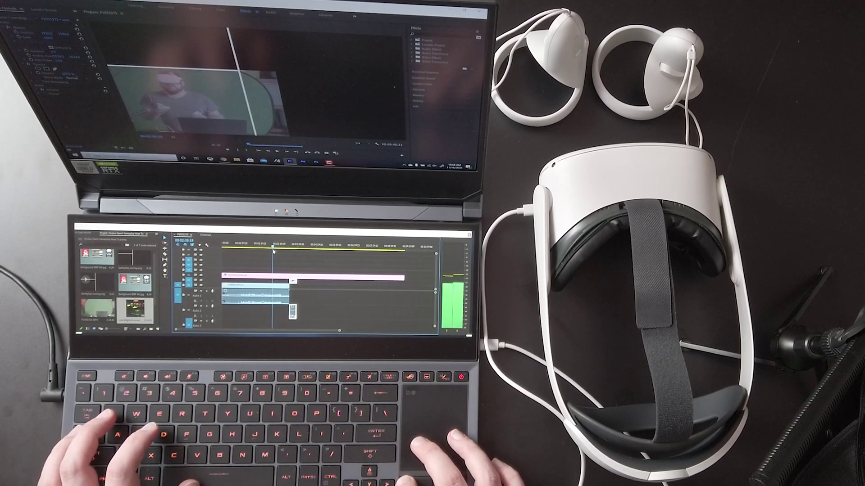
pyautogui.moveTo(274, 252); pyautogui.dragTo(275, 251)
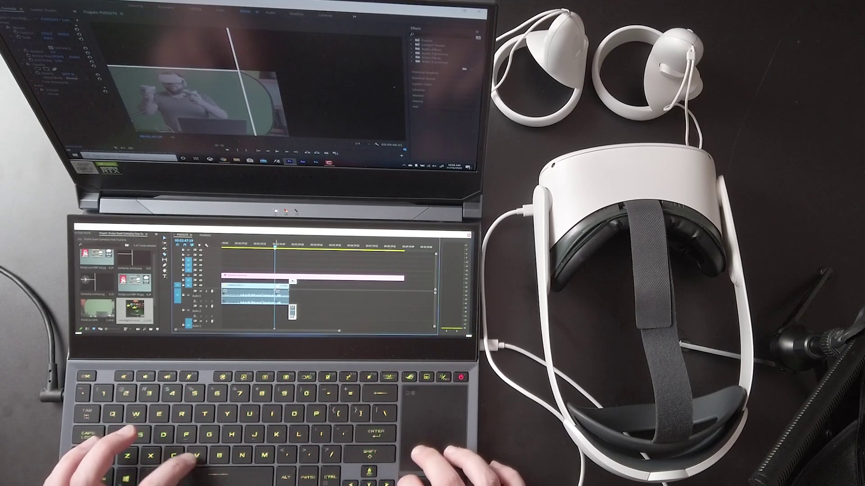
# - Move the gameplay clip right to Position 2758.0, 1080.0 and play the composite to review
pyautogui.click(315, 306)
pyautogui.moveTo(291, 283); pyautogui.dragTo(277, 283)
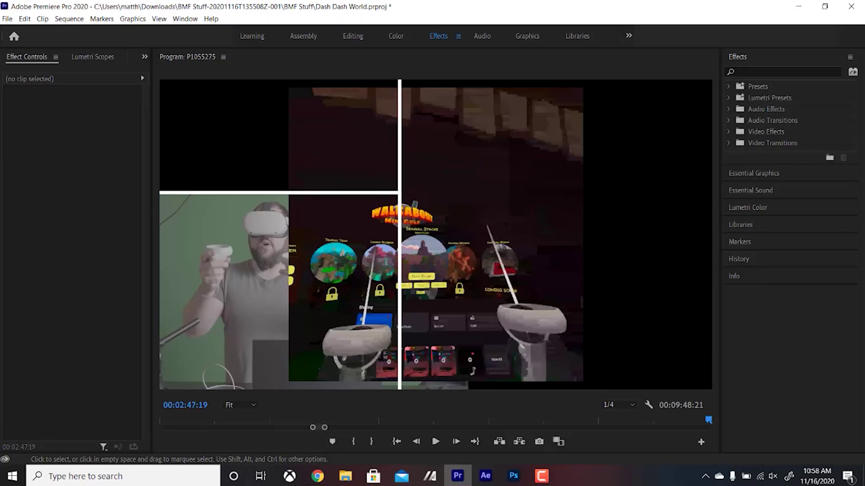
pyautogui.moveTo(450, 135); pyautogui.dragTo(560, 135)
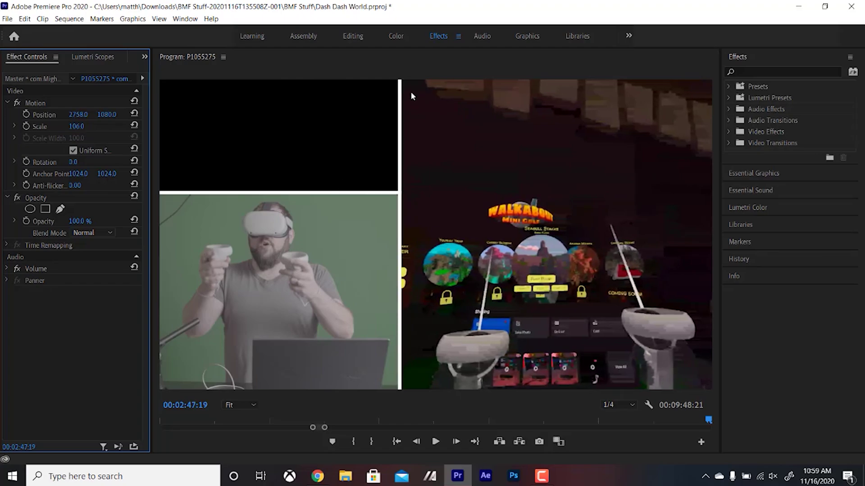
pyautogui.press('space')
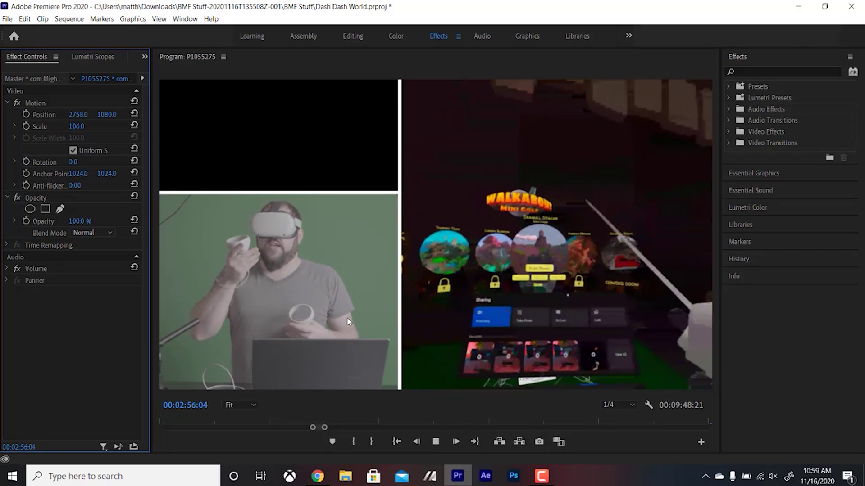
pyautogui.press('space')
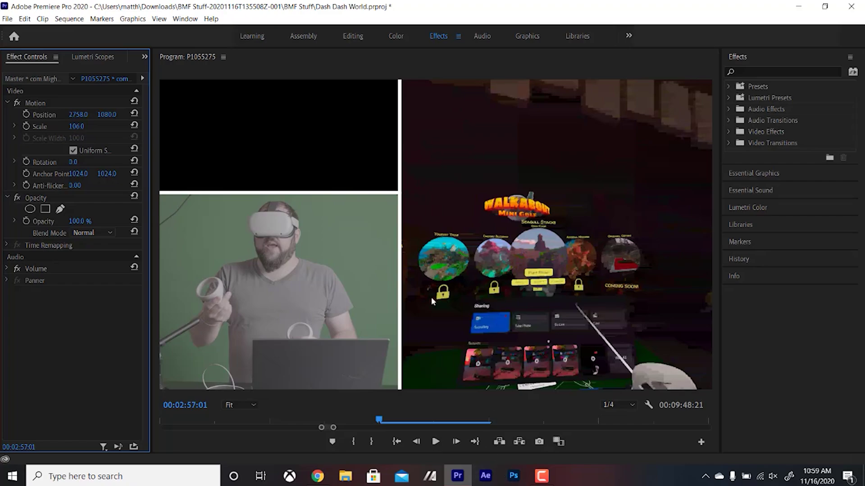
# - Enlarge the gameplay video to Scale 180, shift it left, and delete the upper-track camera clip
pyautogui.press('space')
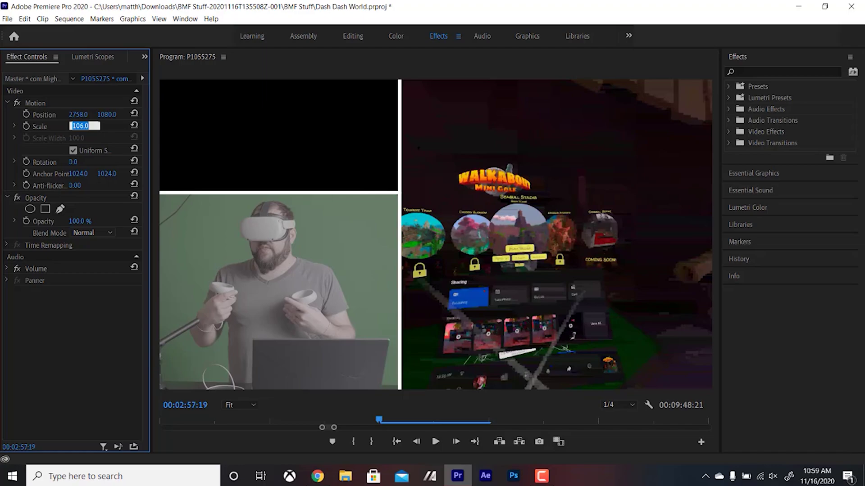
pyautogui.press('Return')
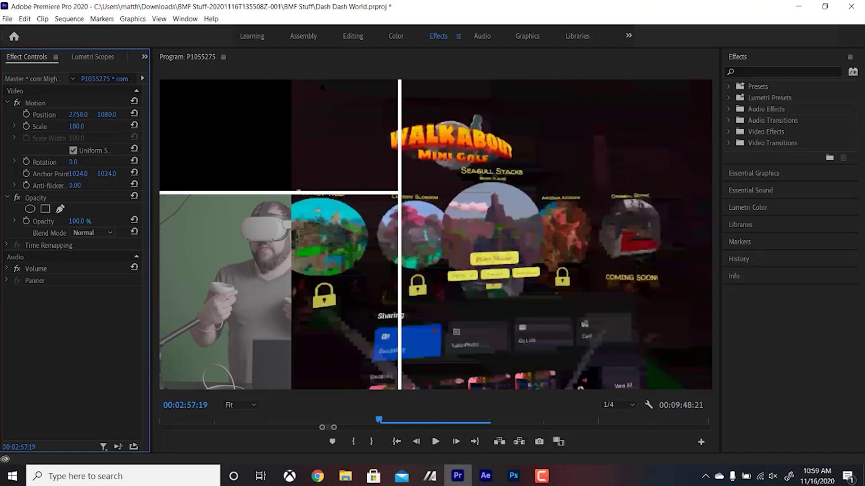
pyautogui.moveTo(77, 116); pyautogui.dragTo(97, 121)
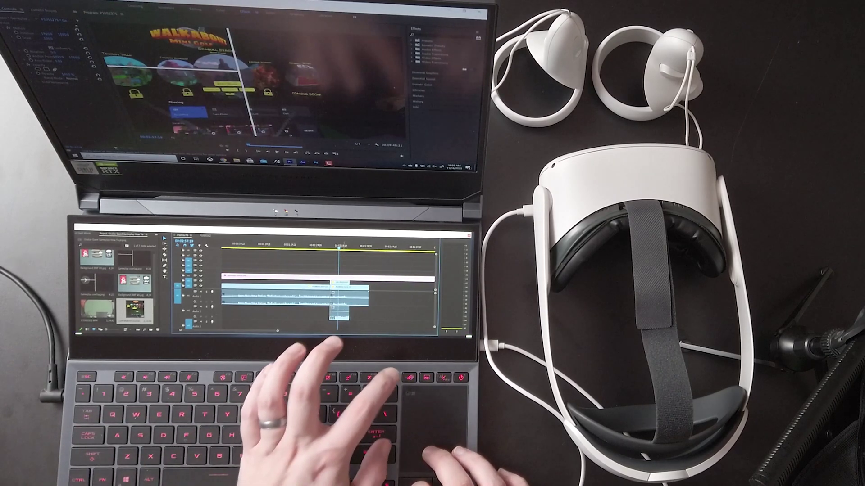
pyautogui.press('Delete')
# - Restore the deleted camera clip, set its Scale to 48 and Position to 444.0, 1693.0
pyautogui.hotkey('ctrl', 'z')
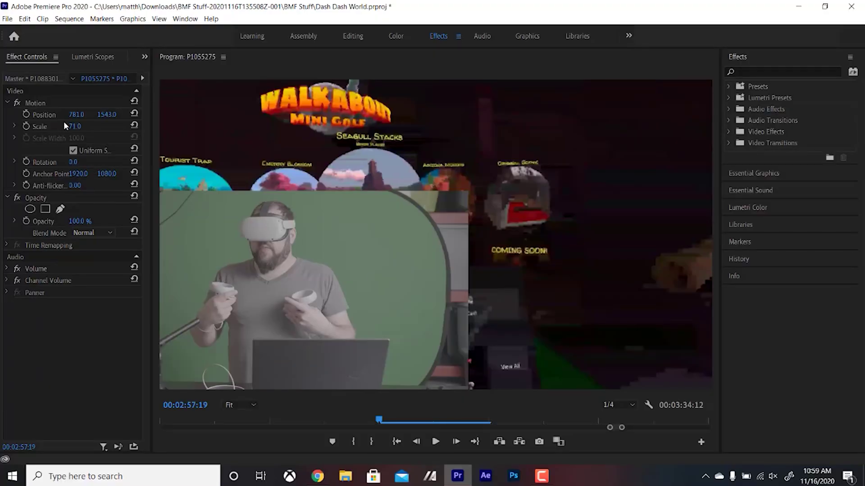
pyautogui.click(79, 129)
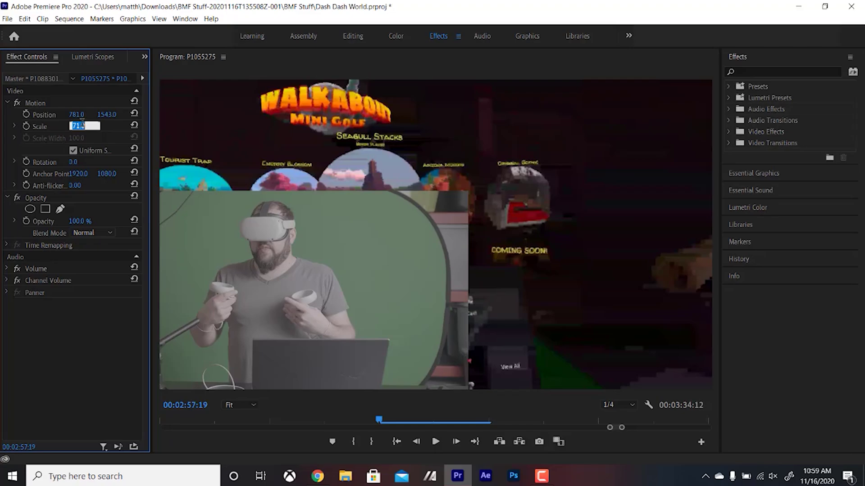
pyautogui.write('36')
pyautogui.press('Return')
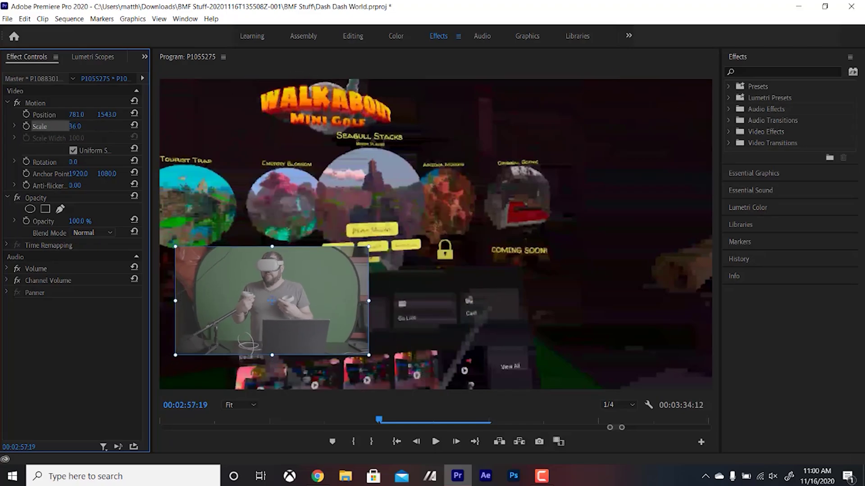
pyautogui.press('Up')
pyautogui.press('Up')
pyautogui.press('Up')
pyautogui.press('Up')
pyautogui.press('Up')
pyautogui.press('Up')
pyautogui.press('Up')
pyautogui.press('Up')
pyautogui.press('Up')
pyautogui.press('Up')
pyautogui.press('Up')
pyautogui.press('Up')
pyautogui.moveTo(108, 115); pyautogui.dragTo(43, 116)
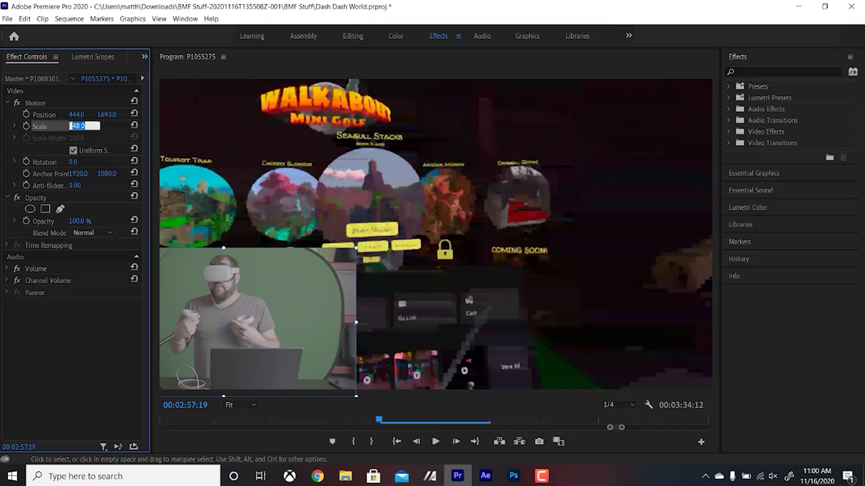
# - Select the gameplay clip and reduce its Effect Controls Scale to about 126%
pyautogui.click(241, 310)
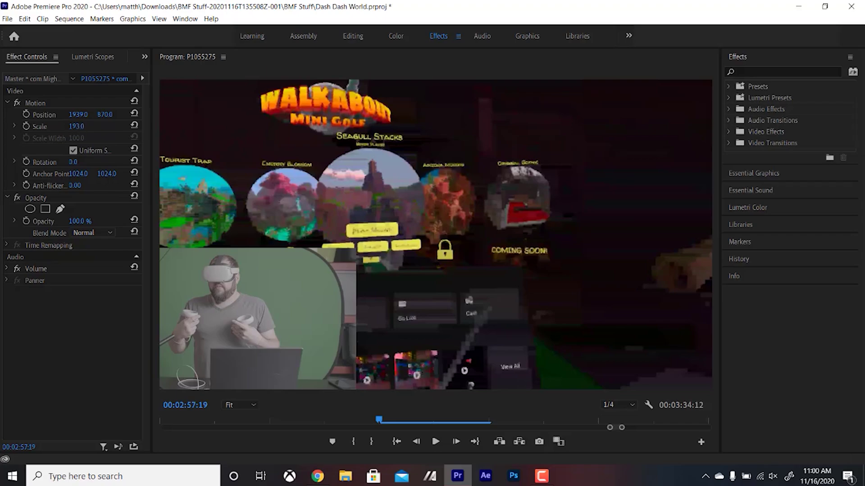
pyautogui.moveTo(76, 126); pyautogui.dragTo(155, 115)
pyautogui.moveTo(79, 126)
pyautogui.mouseDown()
pyautogui.moveTo(57, 126)
pyautogui.moveTo(86, 127)
pyautogui.moveTo(109, 109)
pyautogui.moveTo(100, 127)
pyautogui.moveTo(97, 117)
pyautogui.moveTo(86, 117)
pyautogui.mouseUp()
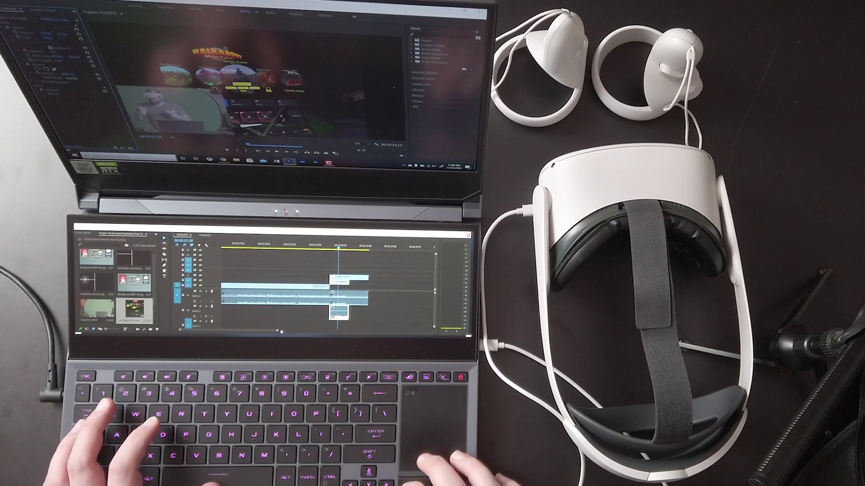
pyautogui.moveTo(281, 332); pyautogui.dragTo(322, 330)
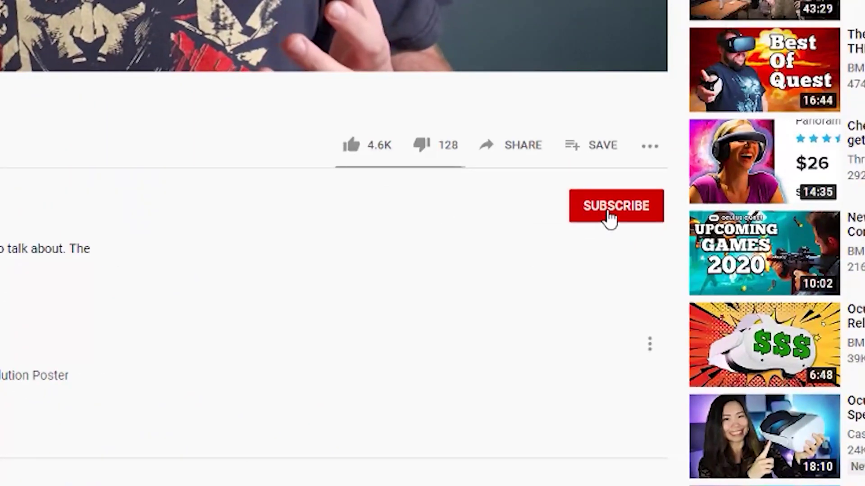
# - Subscribe to the channel and bring up the bell's All/Personalized/None notification menu
pyautogui.click(606, 215)
pyautogui.click(650, 212)
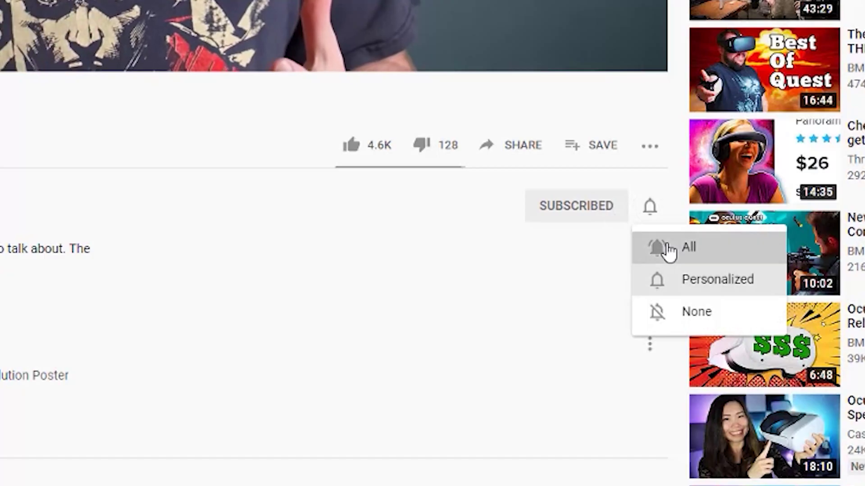